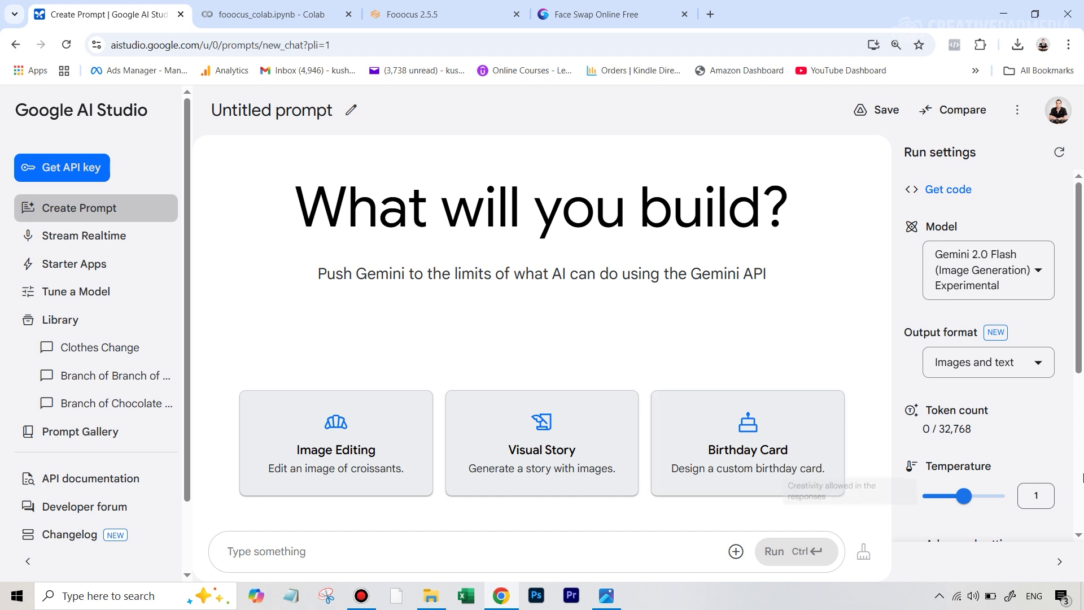
Ask Gemini to 'change the clothes to a red leather suit' on the black-suit photo and run it
mouse_move(959, 252)
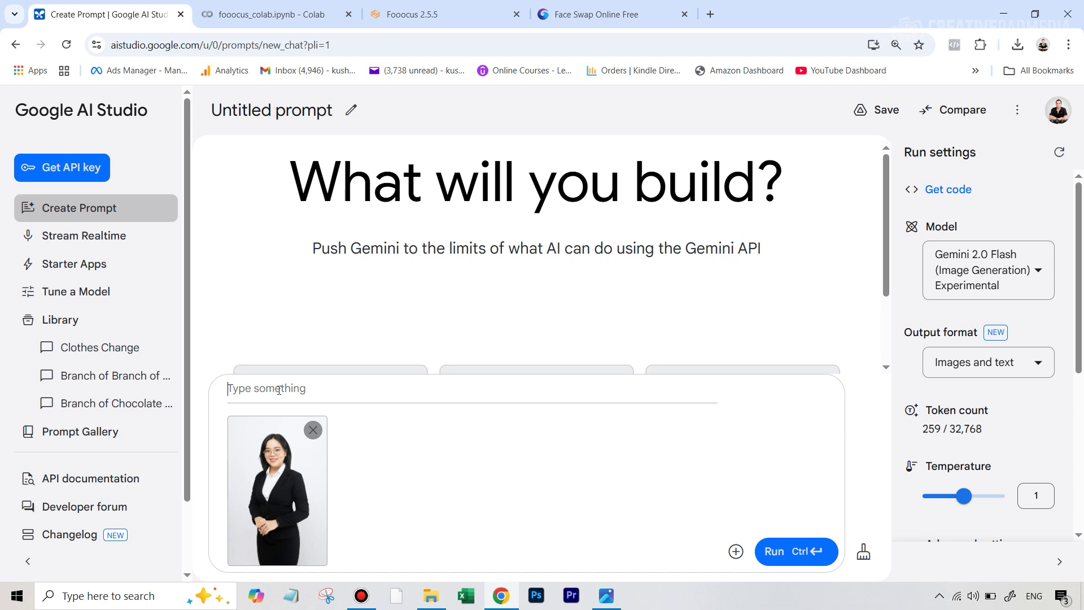
type("change t")
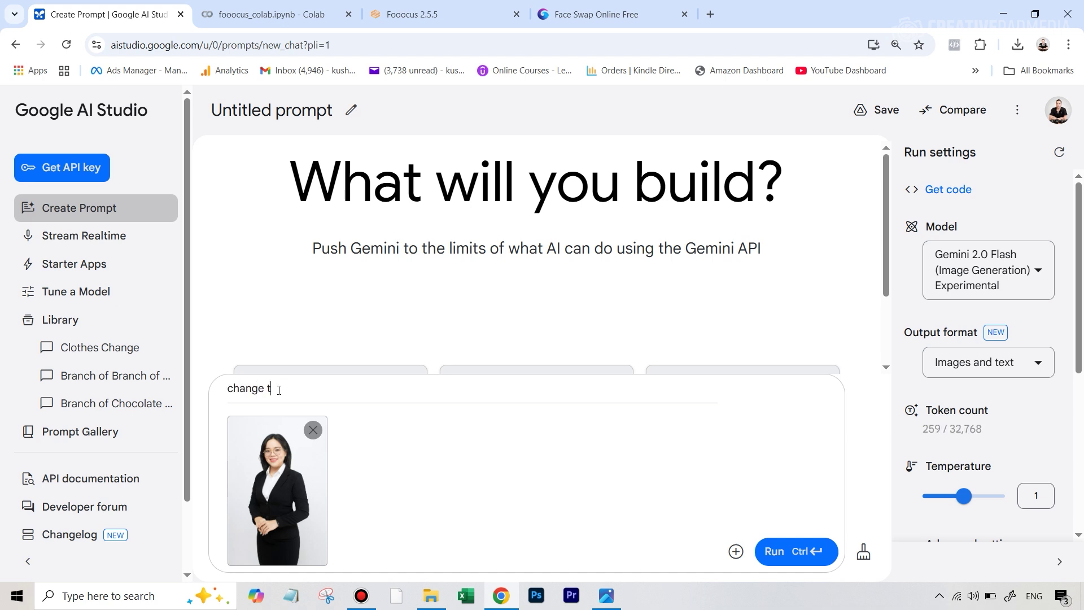
type("he clothes to a red leather ")
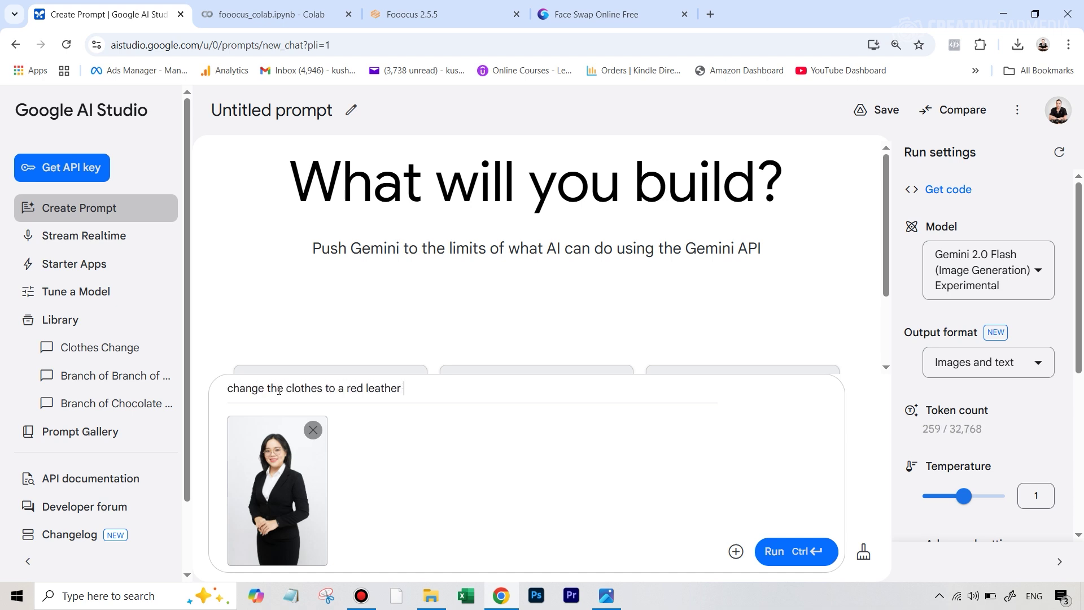
type("suit")
left_click(769, 552)
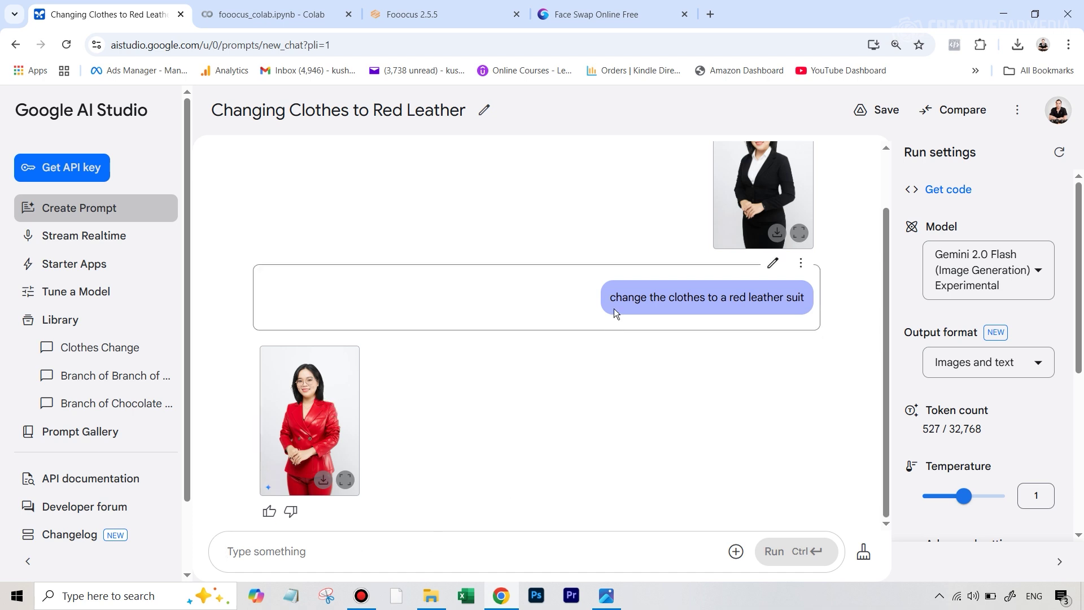
Reuse the earlier prompt, extended with 'make sure the head and body shape do not change'
left_click_drag(609, 298, 805, 305)
key("ctrl+c")
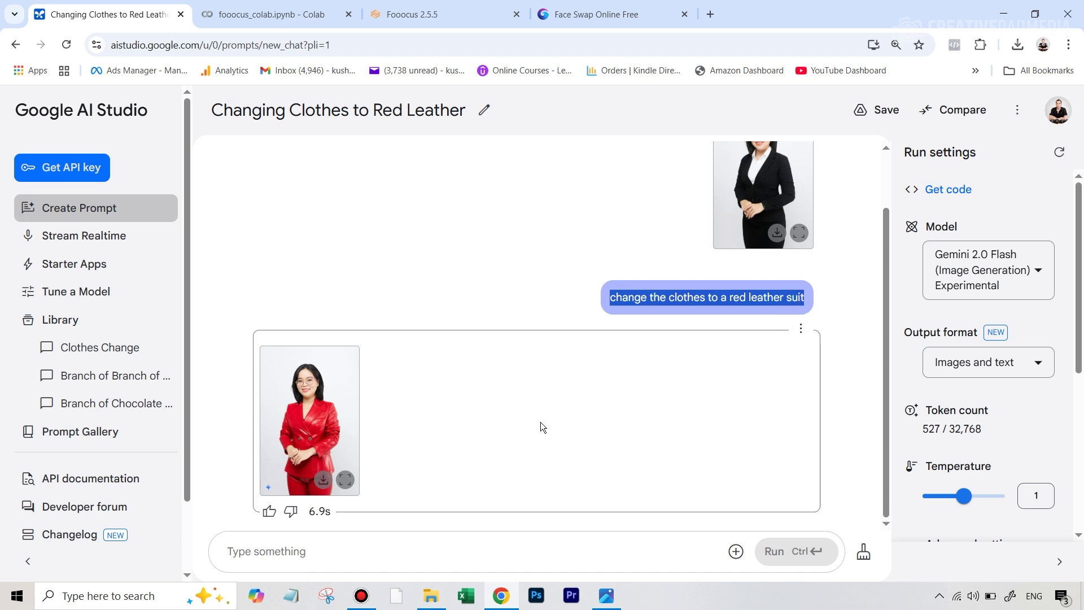
left_click(380, 551)
key("ctrl+v")
type("...mak")
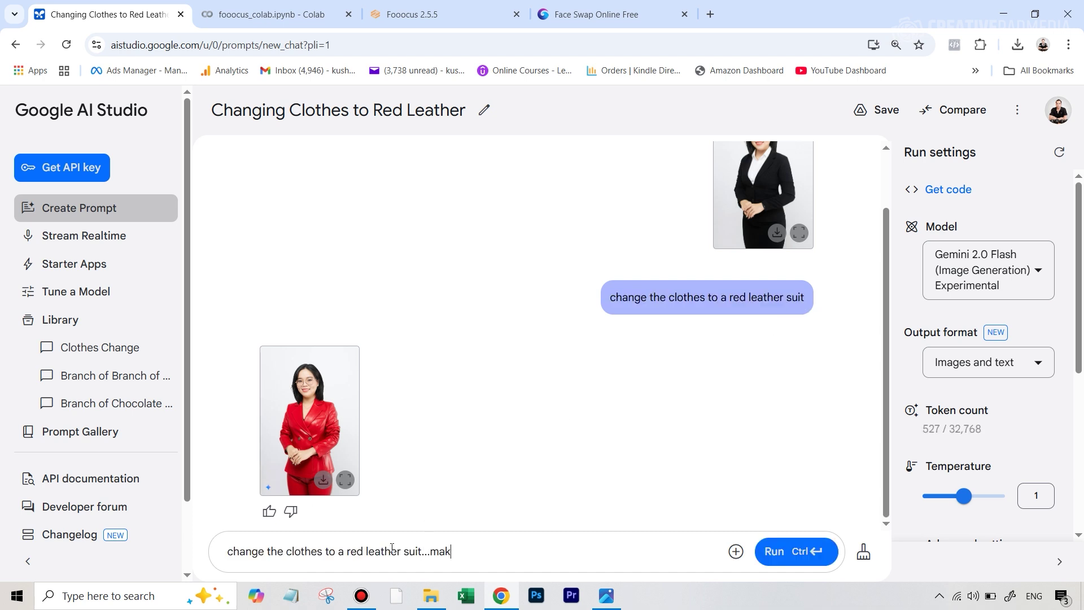
type("e sure the head and body")
type(" sho")
key("BackSpace")
type("apre do ")
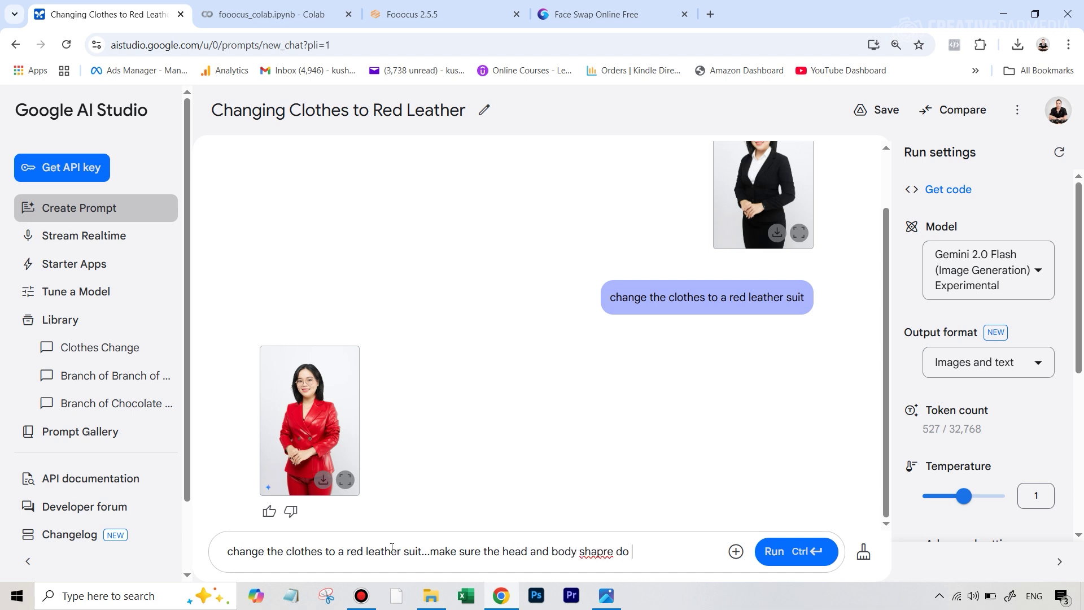
type("not chnage")
left_click_drag(688, 552, 658, 554)
type("hange")
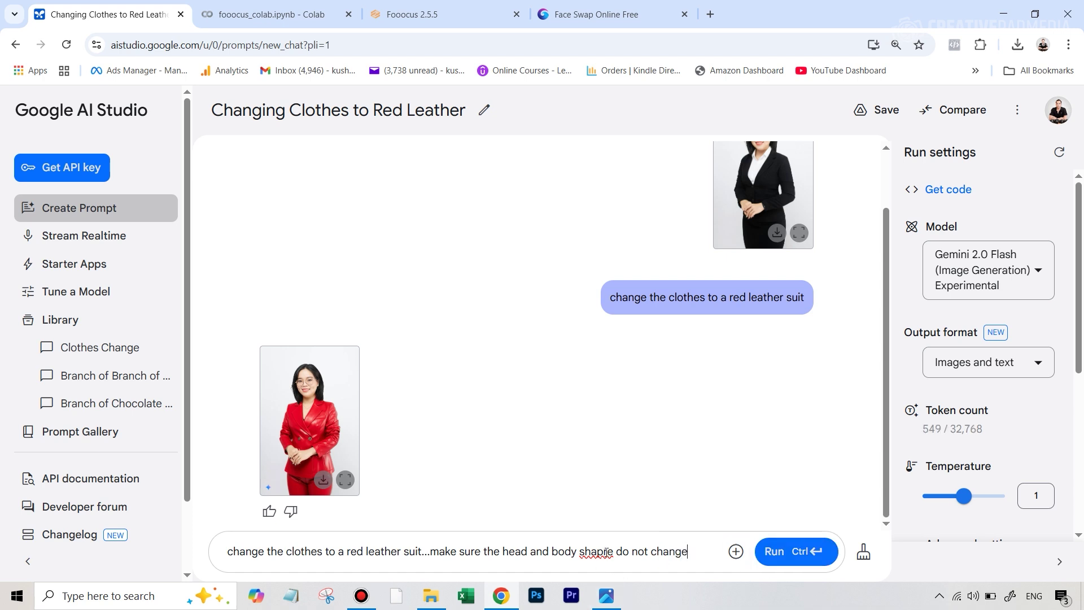
Delete the first red-suit reply and original prompt, then rerun the rewritten prompt
left_click_drag(686, 552, 184, 534)
key("BackSpace")
left_click(801, 332)
left_click(813, 362)
left_click(811, 331)
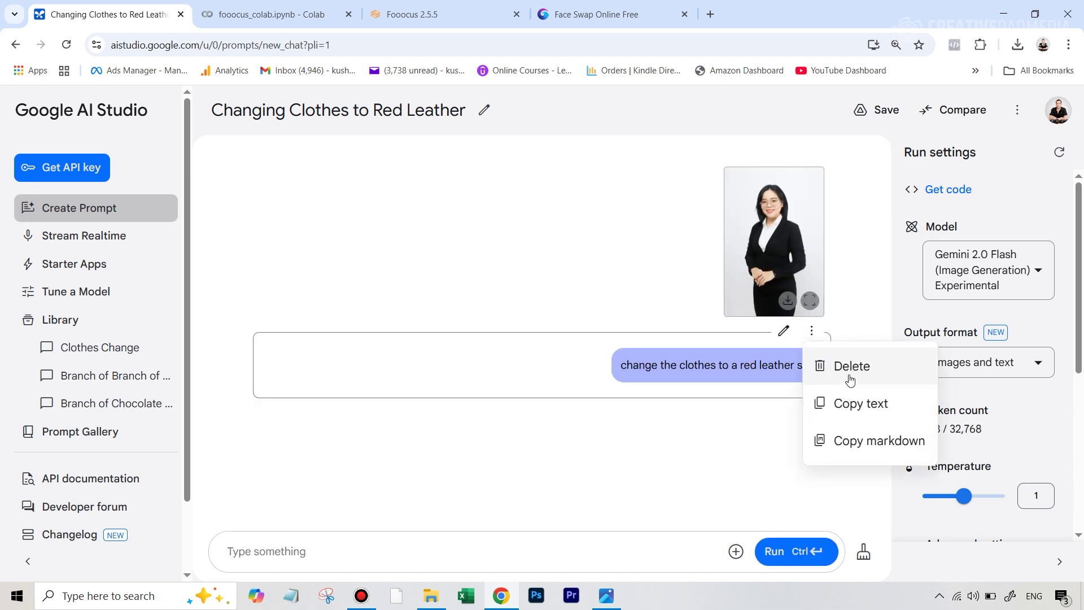
left_click(849, 374)
type("change the clothes to a red leather suit...make sure the head and body shape do not change")
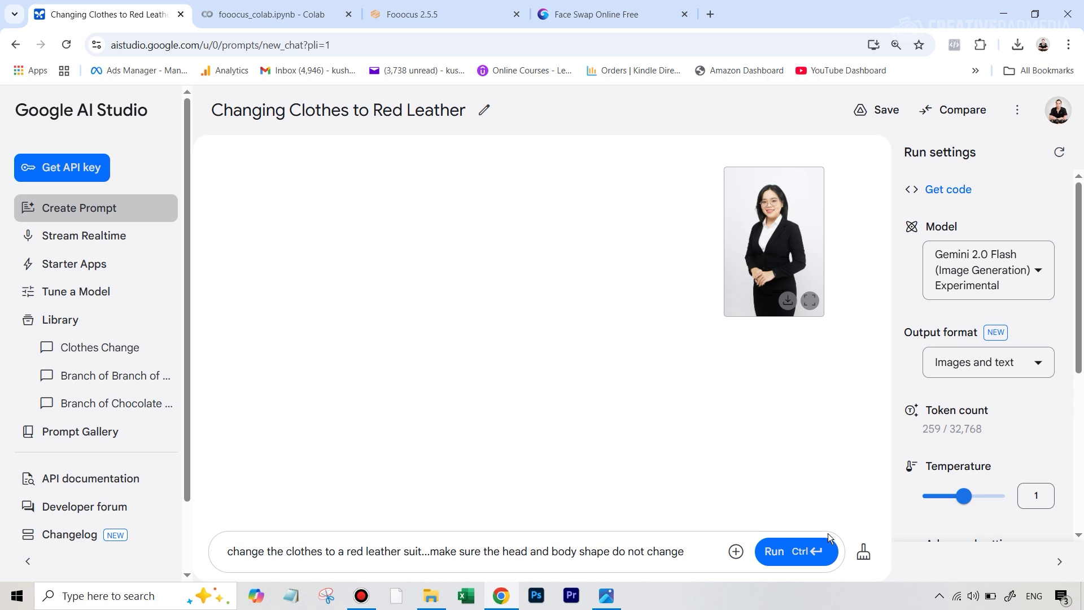
left_click(774, 551)
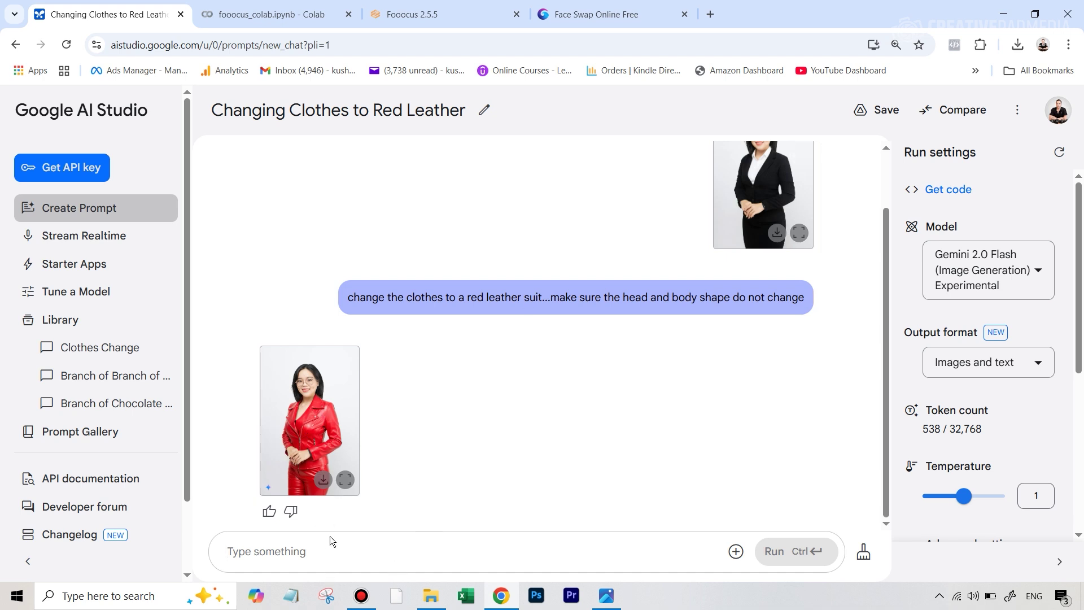
Send the follow-up 'make the suit look more formal'
type("make the")
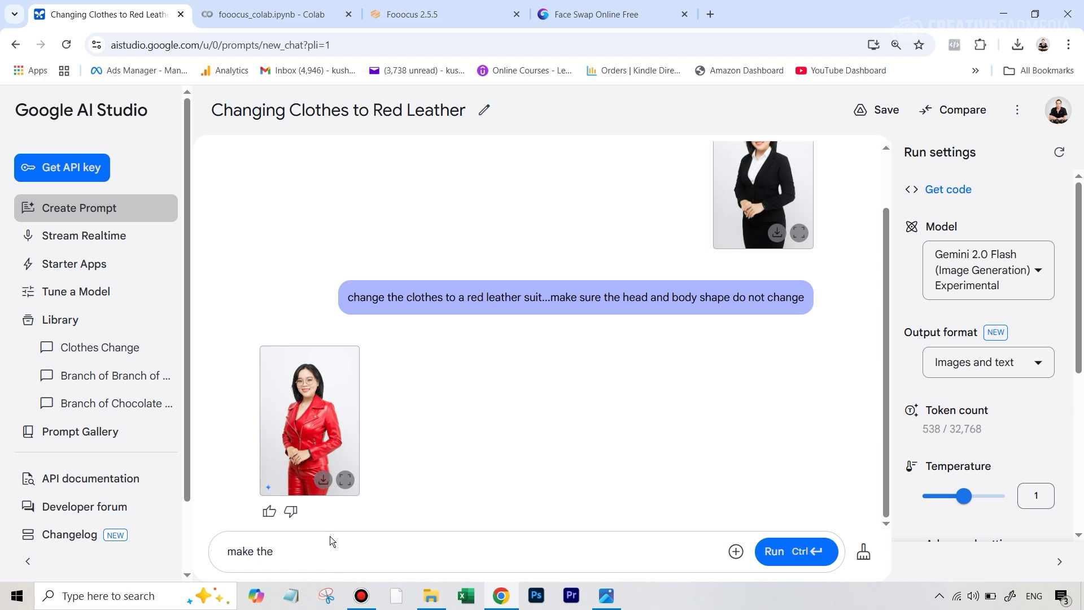
type(" suit look more")
type("formal")
key("ctrl+Return")
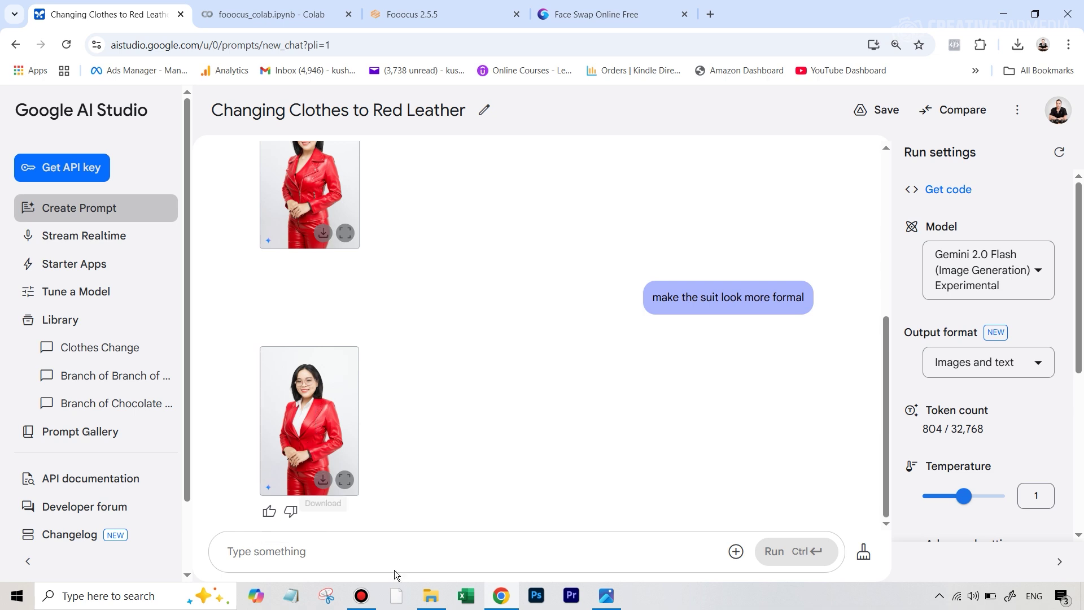
Request 'her arms should be folded' and view the resulting image full-size
left_click(353, 558)
type("her arms should")
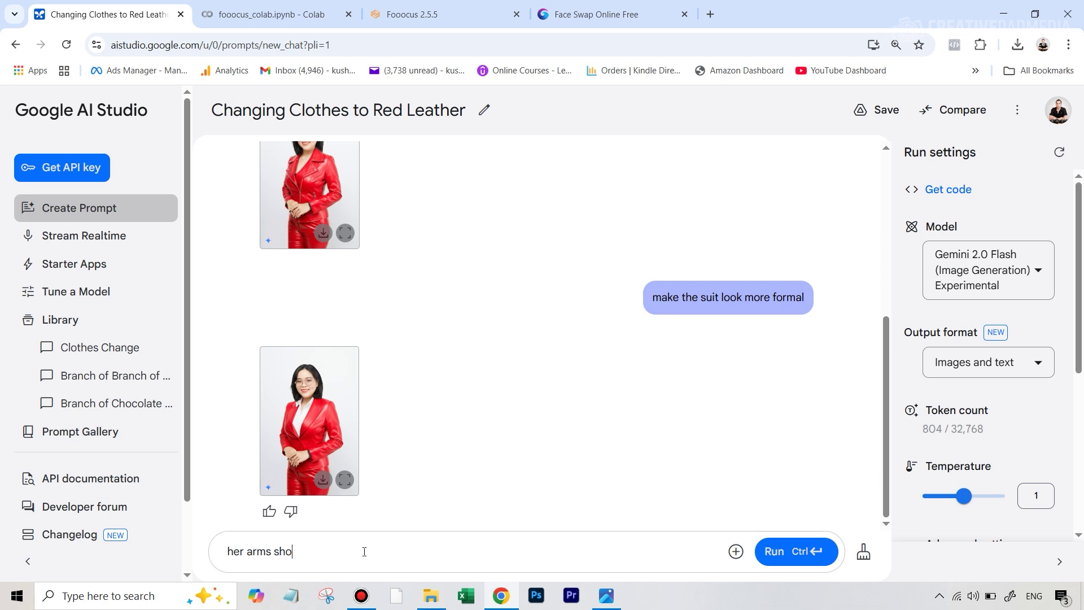
type(" be folded")
left_click(787, 551)
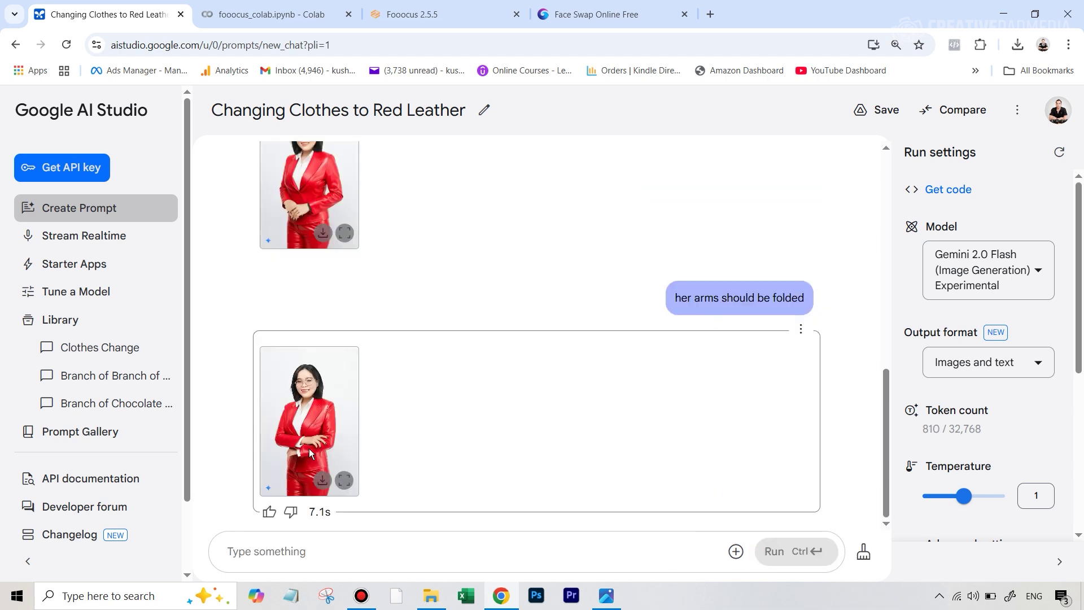
left_click(345, 481)
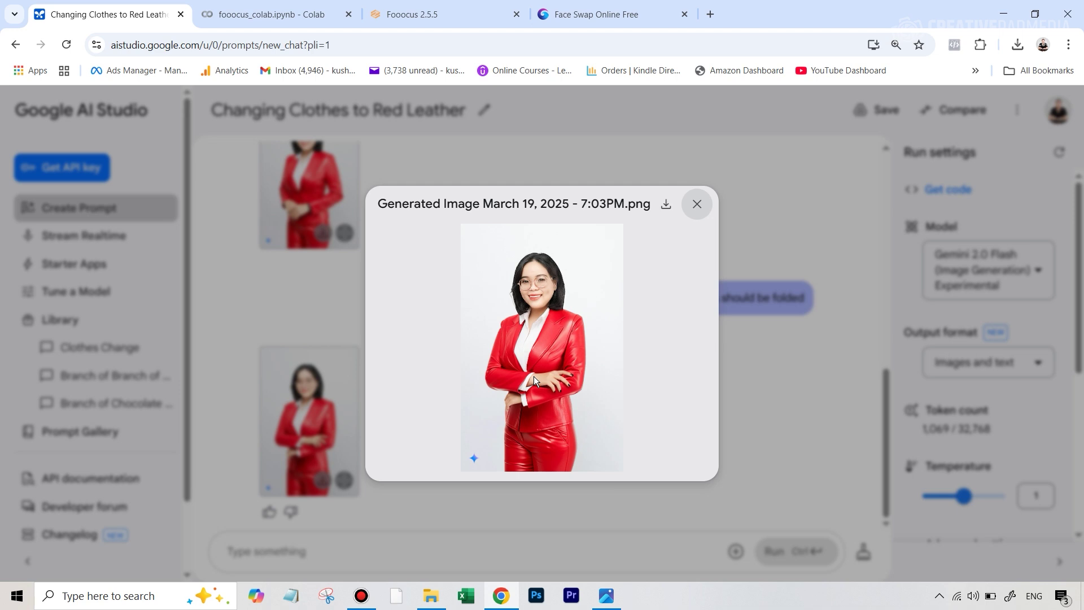
Close the full-size preview of the folded-arms red suit image
left_click(697, 204)
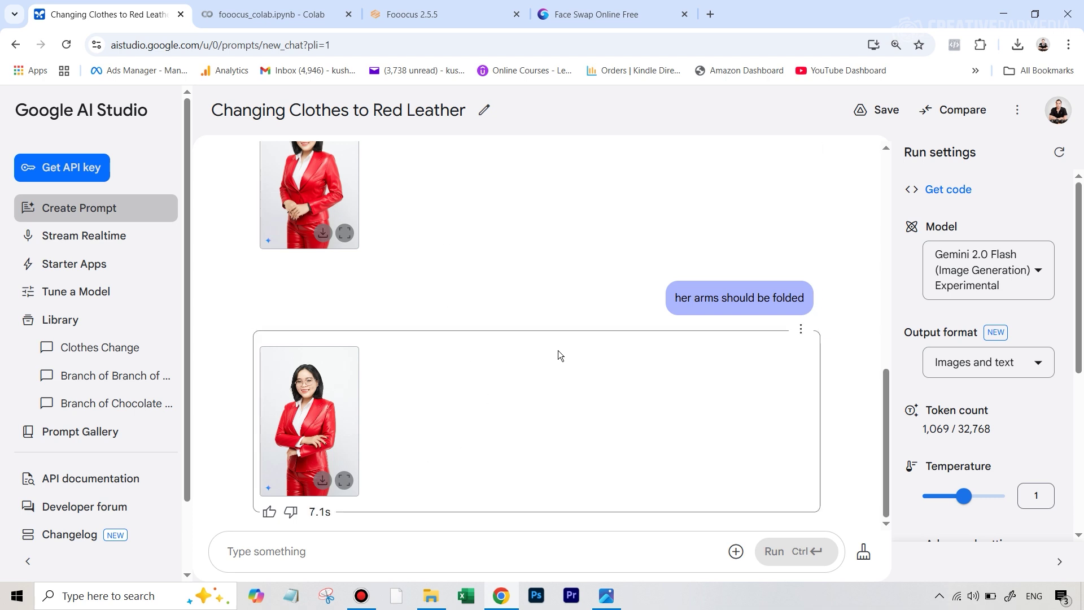
scroll(562, 325, "up", 8)
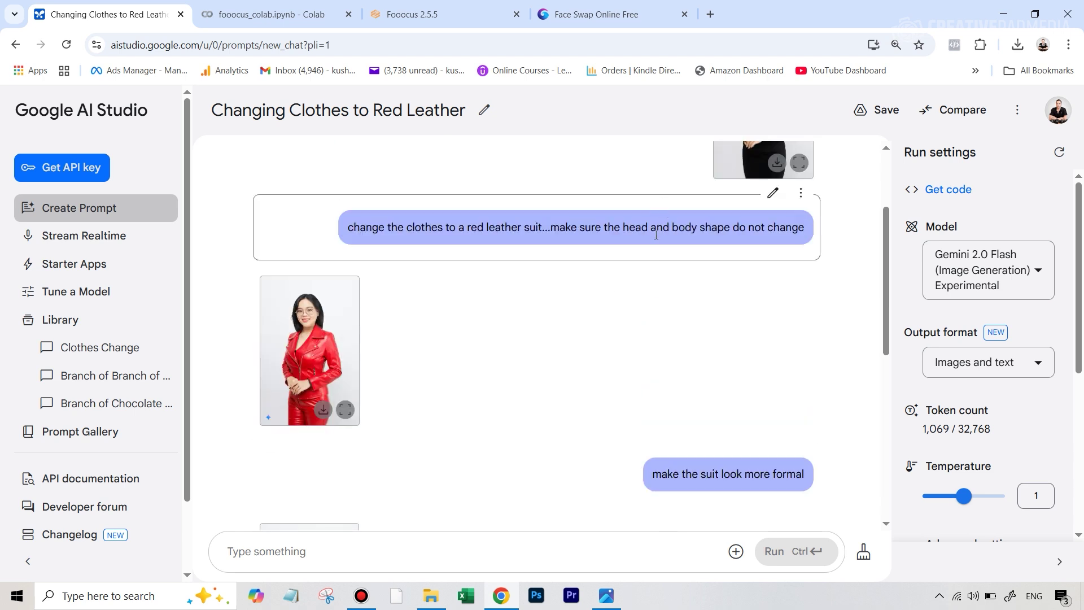
scroll(666, 430, "down", 8)
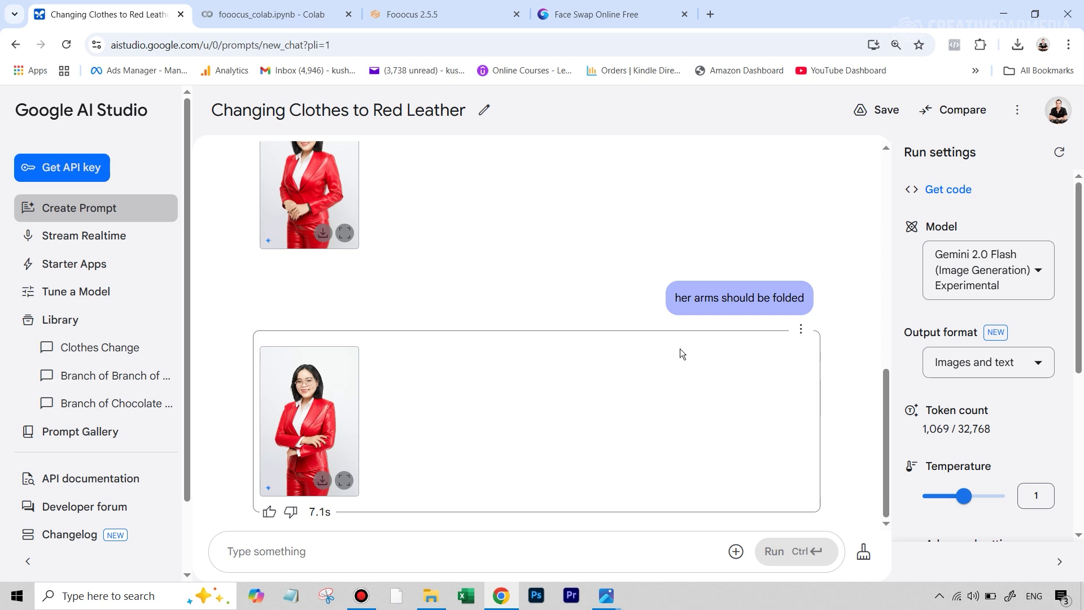
scroll(589, 277, "up", 10)
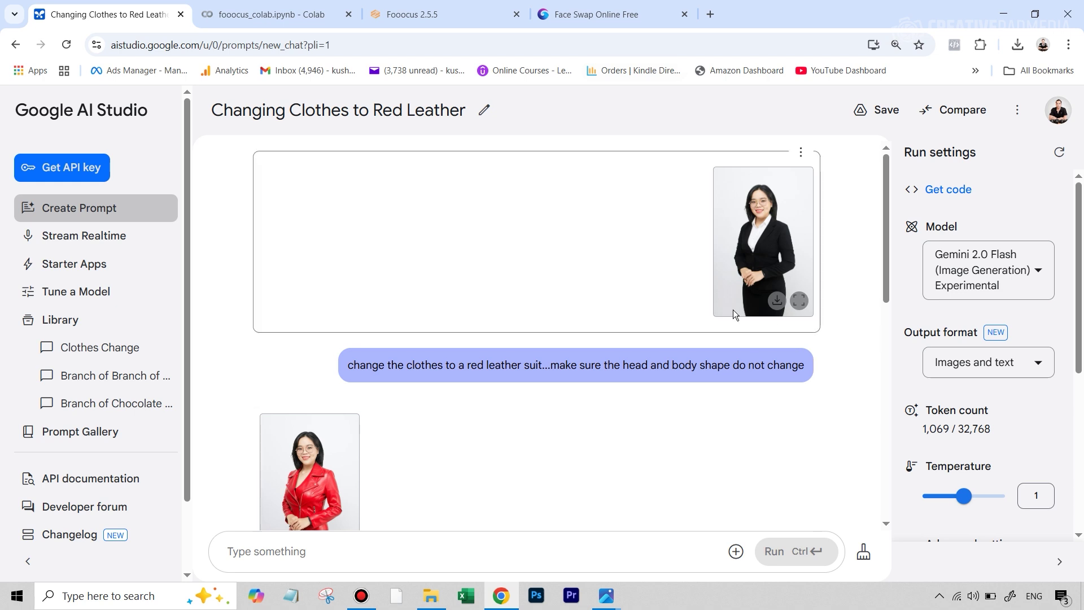
Clear the chat and send the black-suit photo as the first message of a new prompt
left_click(865, 557)
left_click(696, 367)
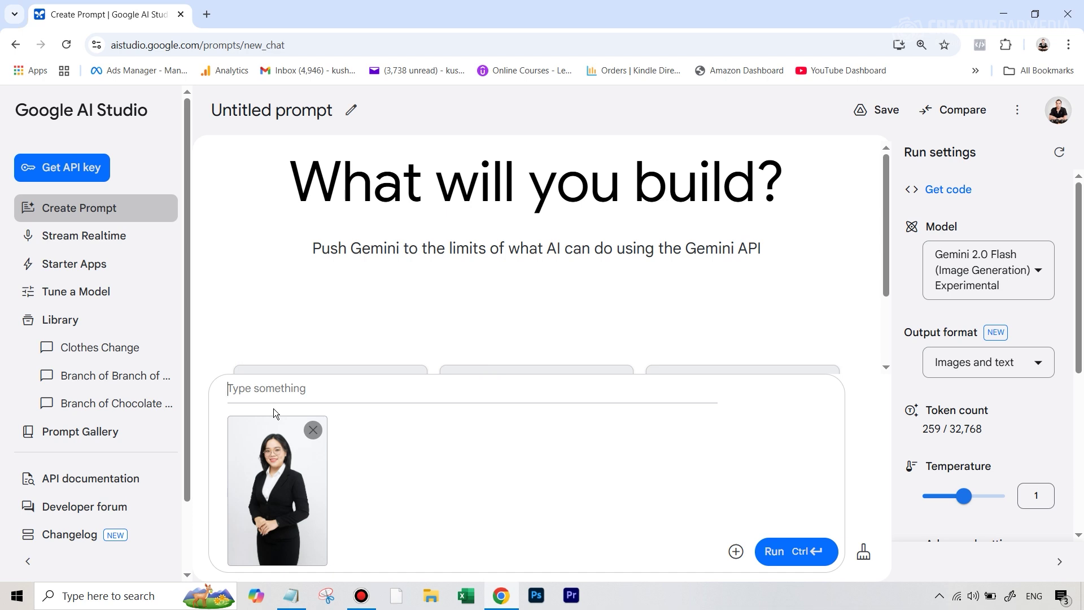
key("ctrl+Return")
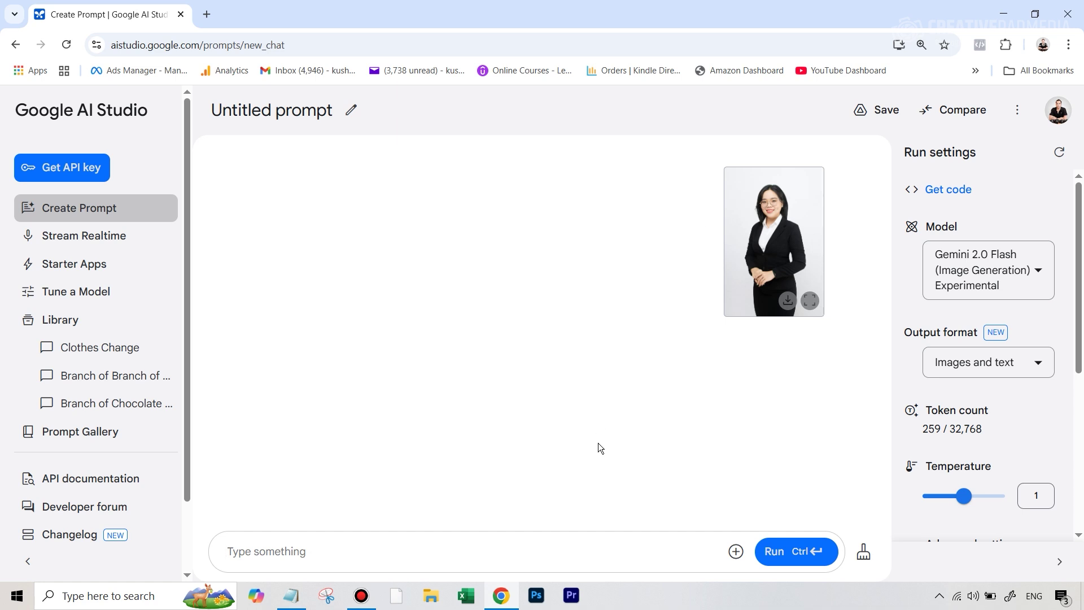
Paste the blue jacket image into the prompt and send it to Gemini
key("ctrl+v")
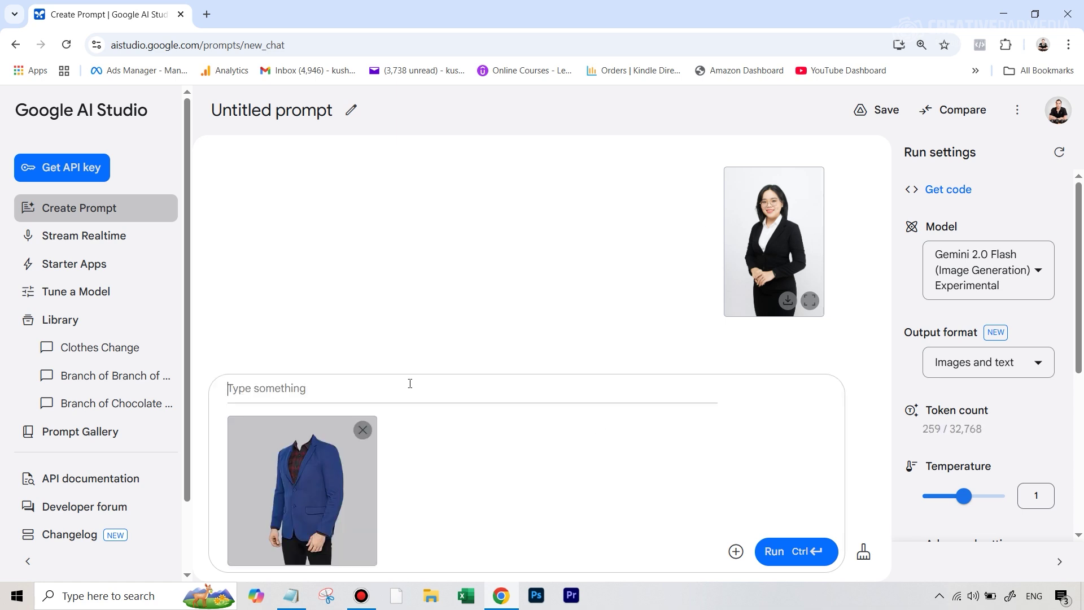
key("ctrl+Return")
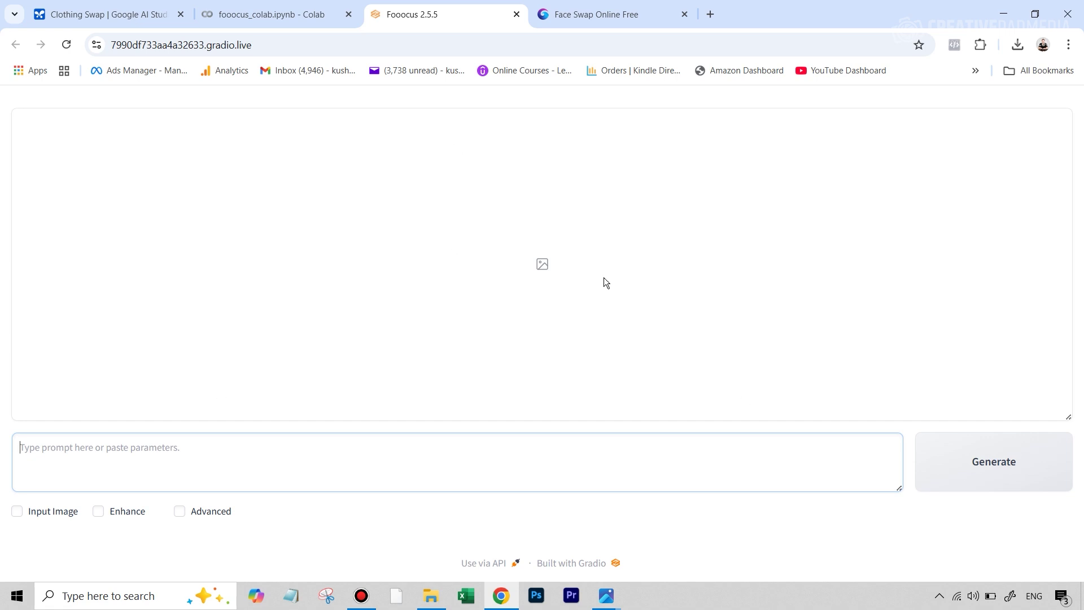
Enable Input Image and upload the red-suit portrait into the Inpaint or Outpaint area
left_click(53, 512)
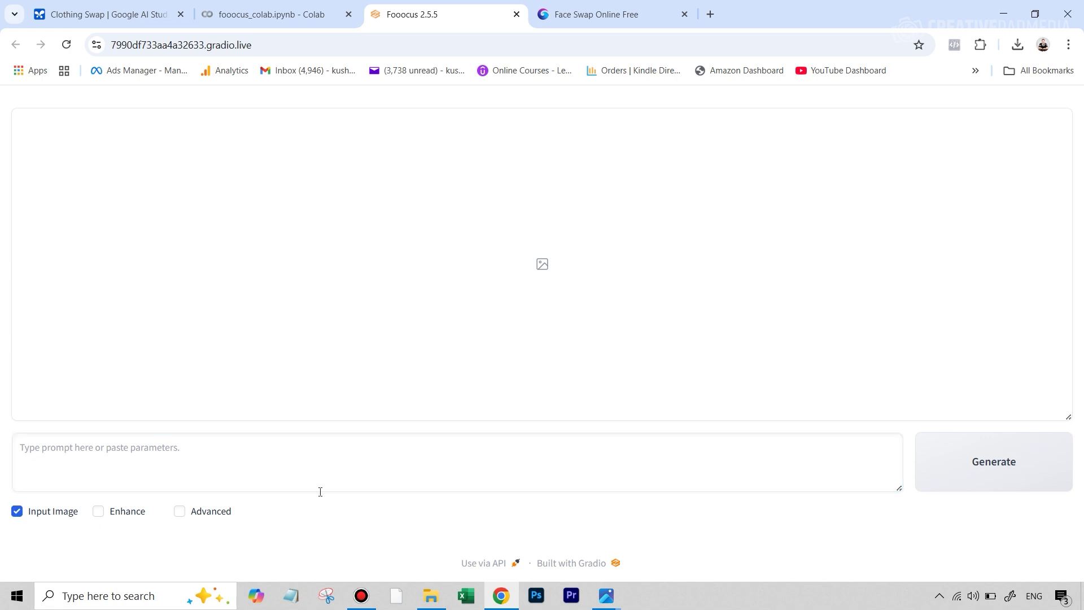
scroll(448, 524, "down", 3)
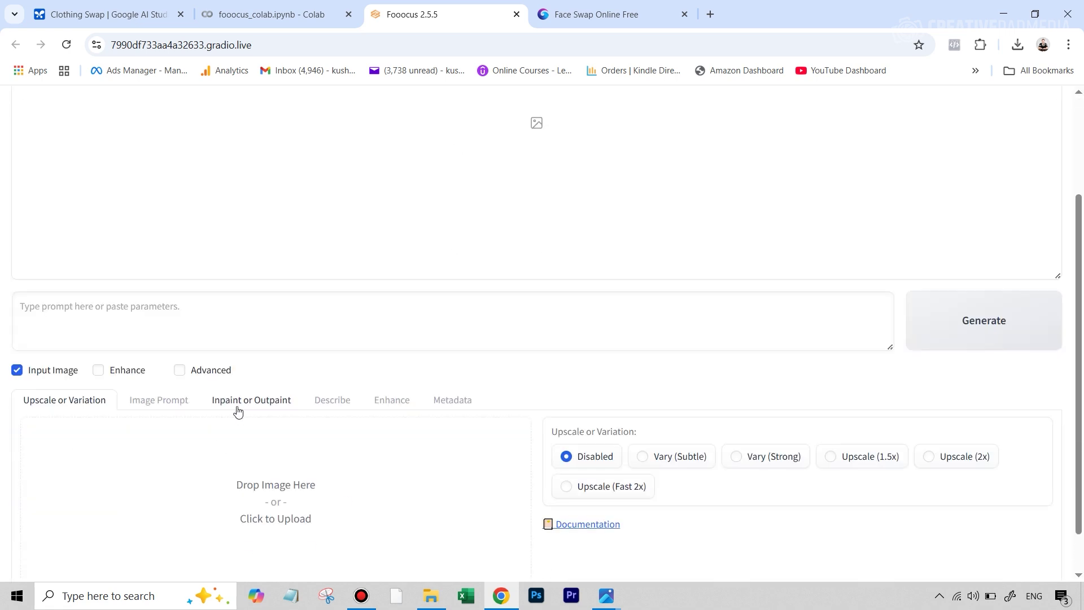
left_click(238, 402)
scroll(557, 479, "down", 3)
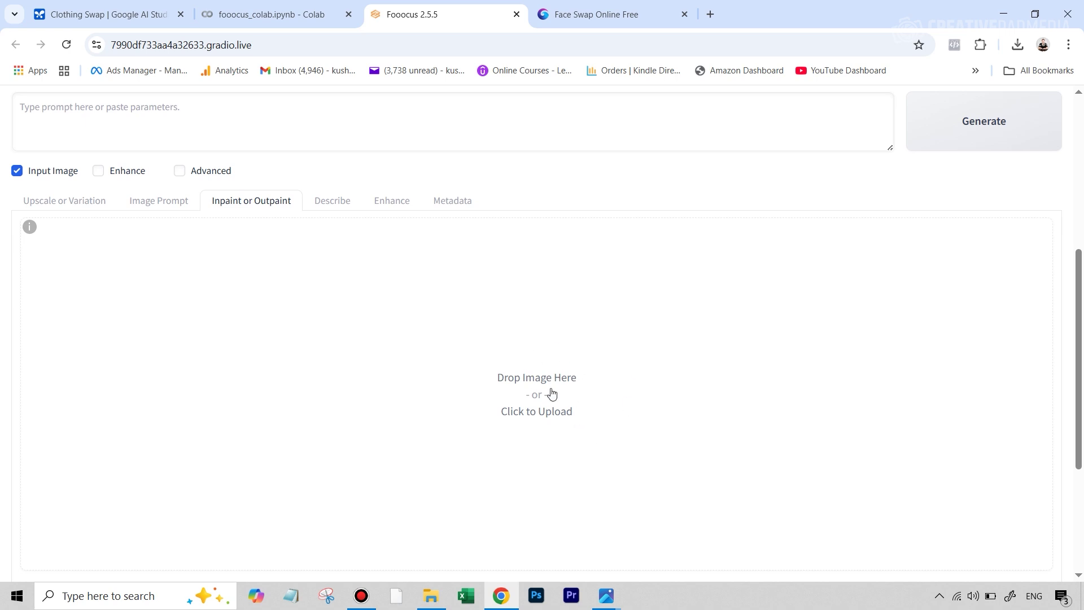
left_click(526, 411)
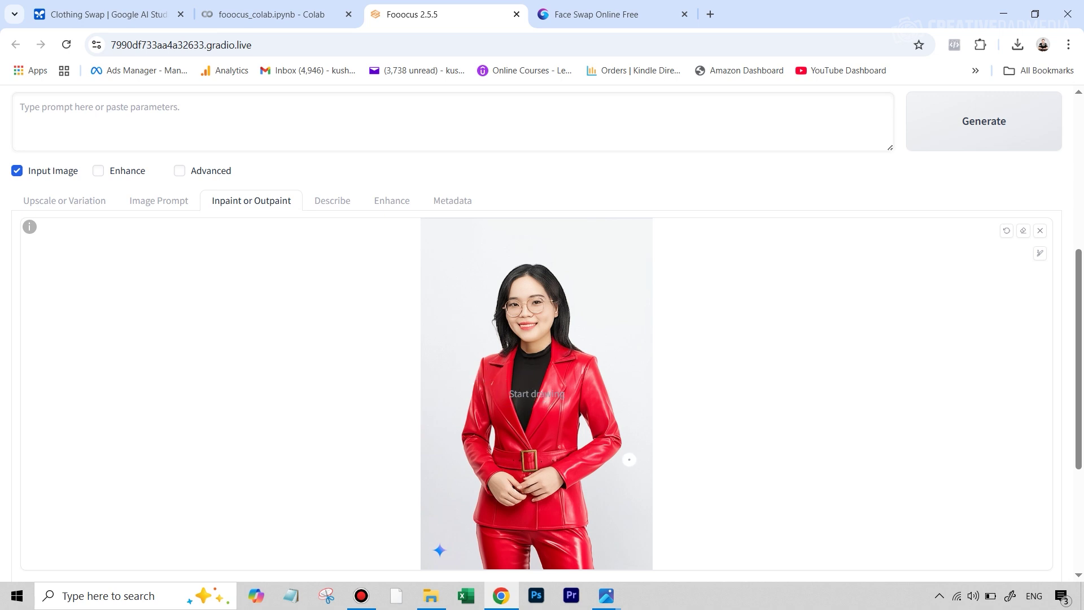
scroll(570, 438, "down", 1)
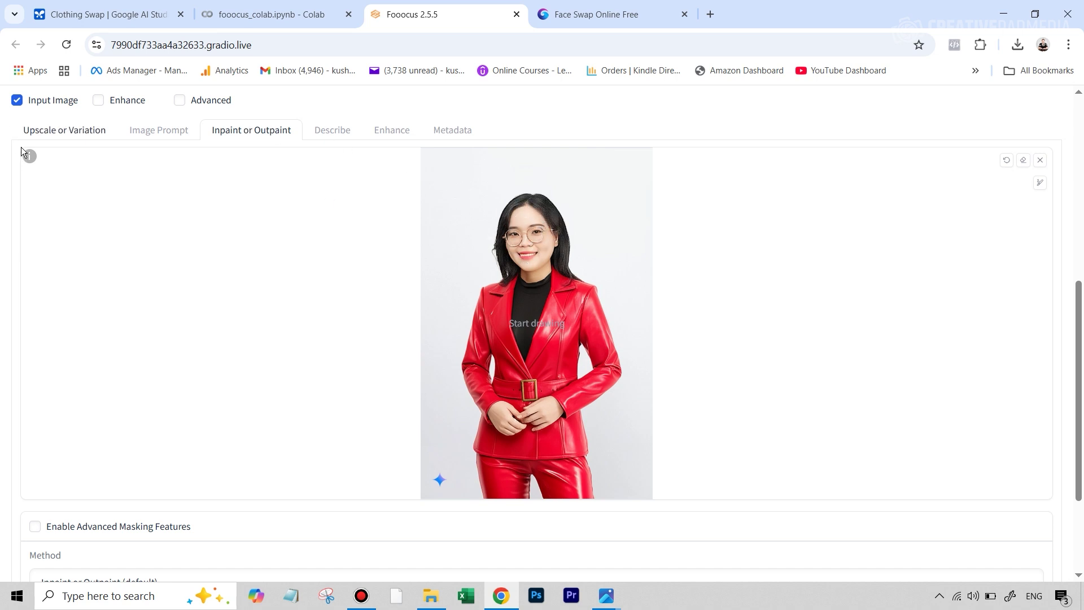
Paint an inpaint mask over the woman's face on the red-suit portrait
mouse_move(27, 161)
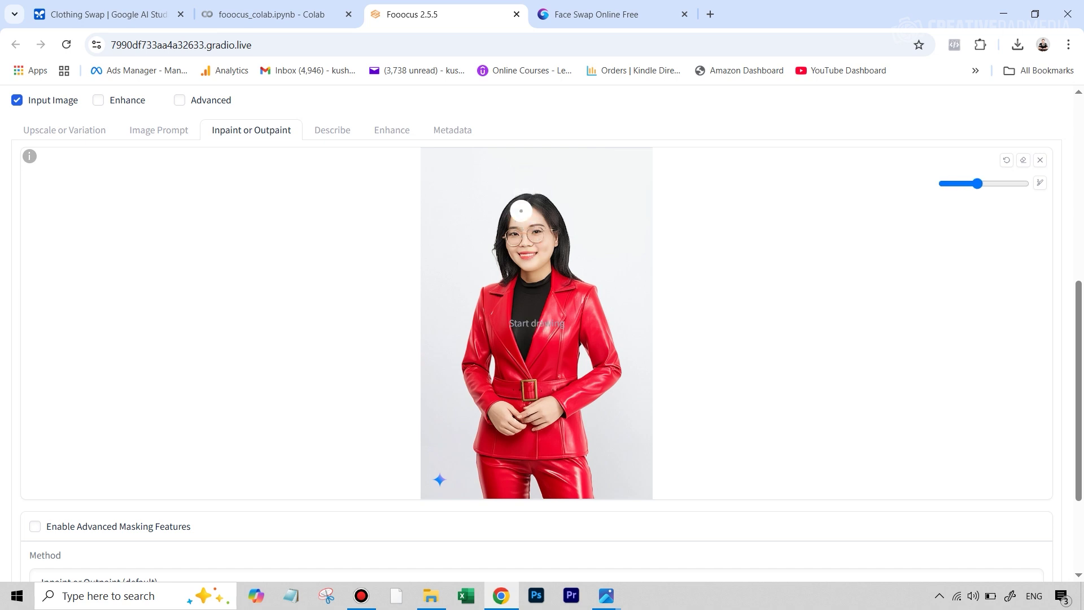
scroll(540, 304, "up", 1)
mouse_move(529, 214)
left_mouse_down()
mouse_move(514, 244)
mouse_move(522, 261)
mouse_move(536, 261)
mouse_move(539, 218)
mouse_move(514, 236)
left_mouse_up()
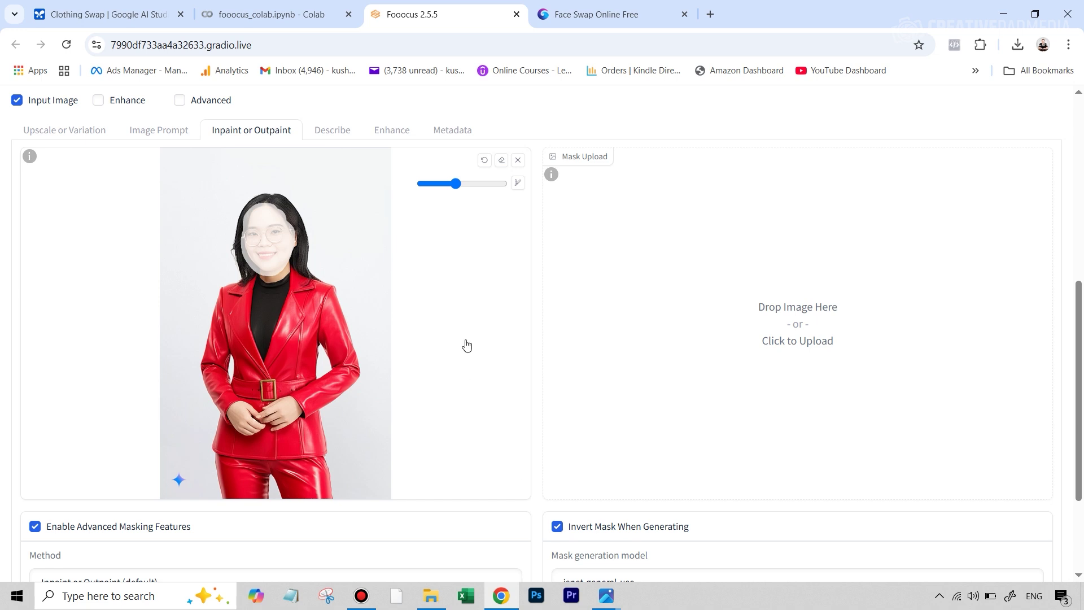
Choose Improve Detail (face, hand, eyes, etc.) as inpaint method, with additional prompt 'improve details'
scroll(452, 286, "up", 3)
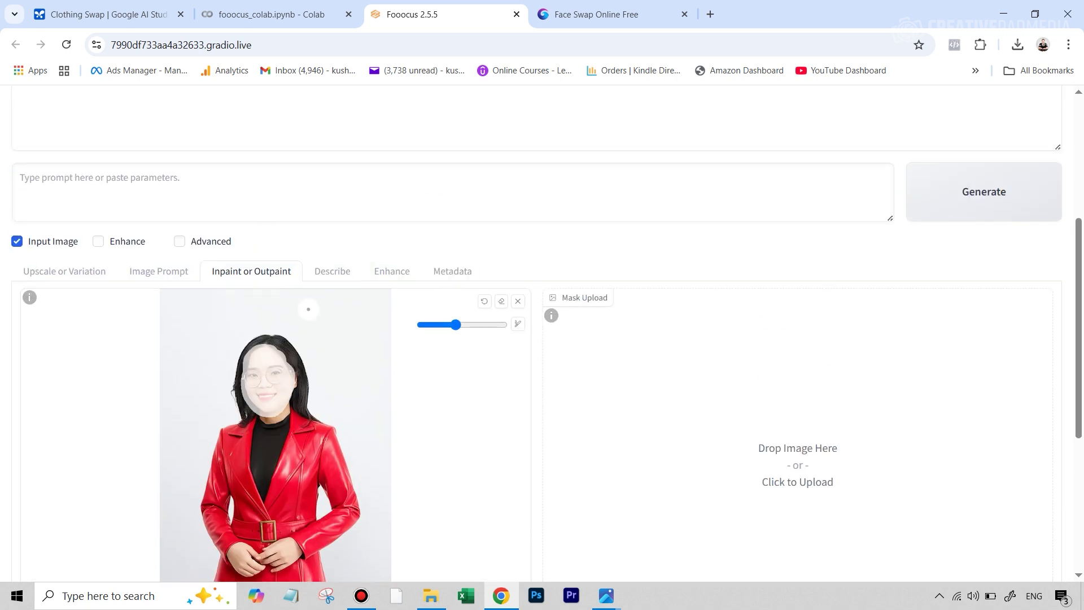
scroll(449, 443, "down", 3)
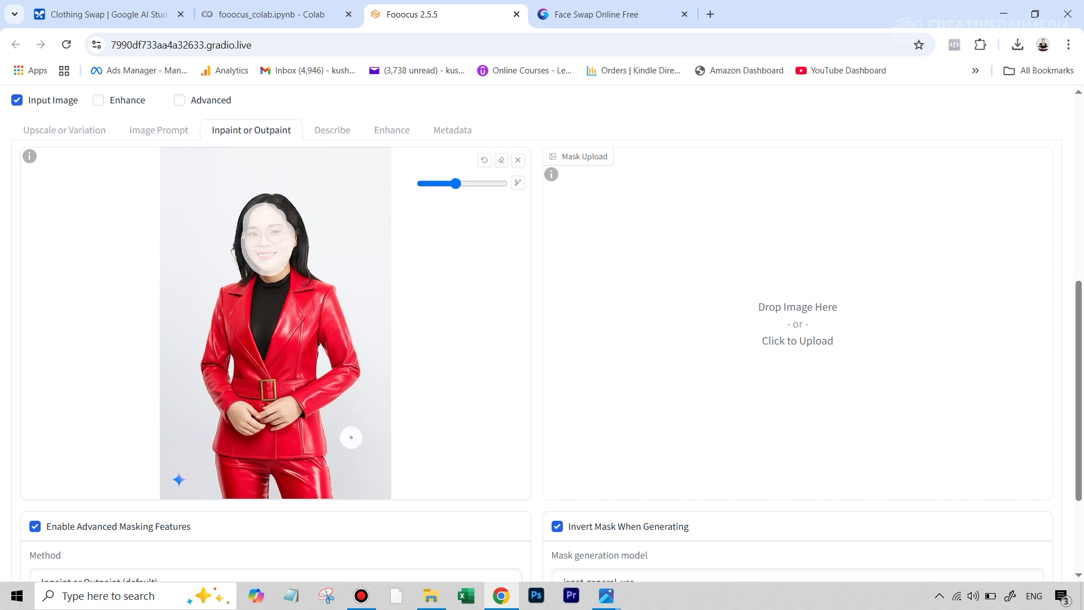
scroll(356, 529, "down", 3)
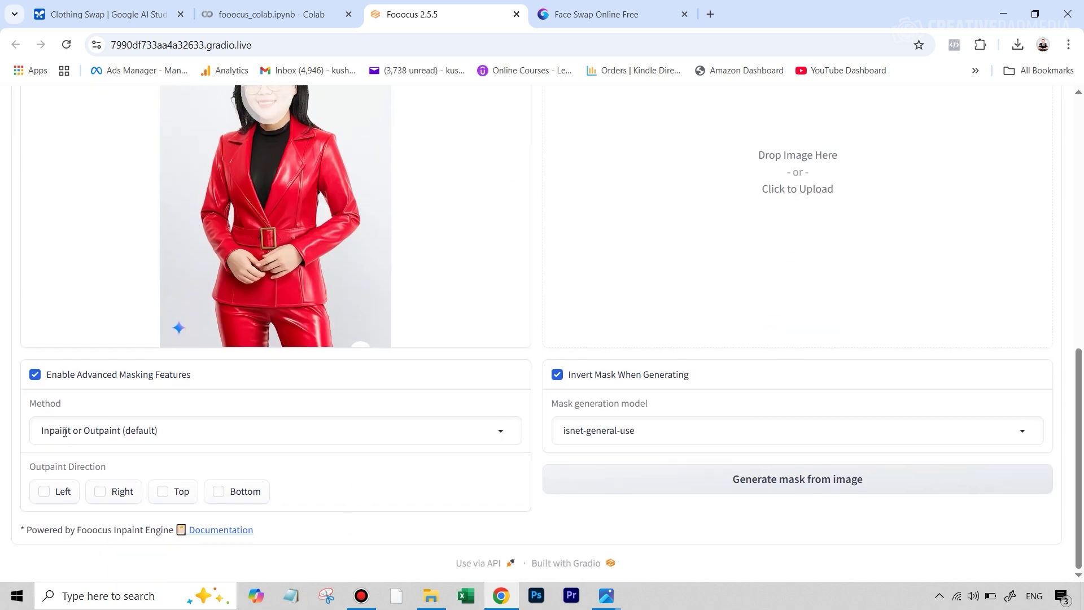
left_click(64, 431)
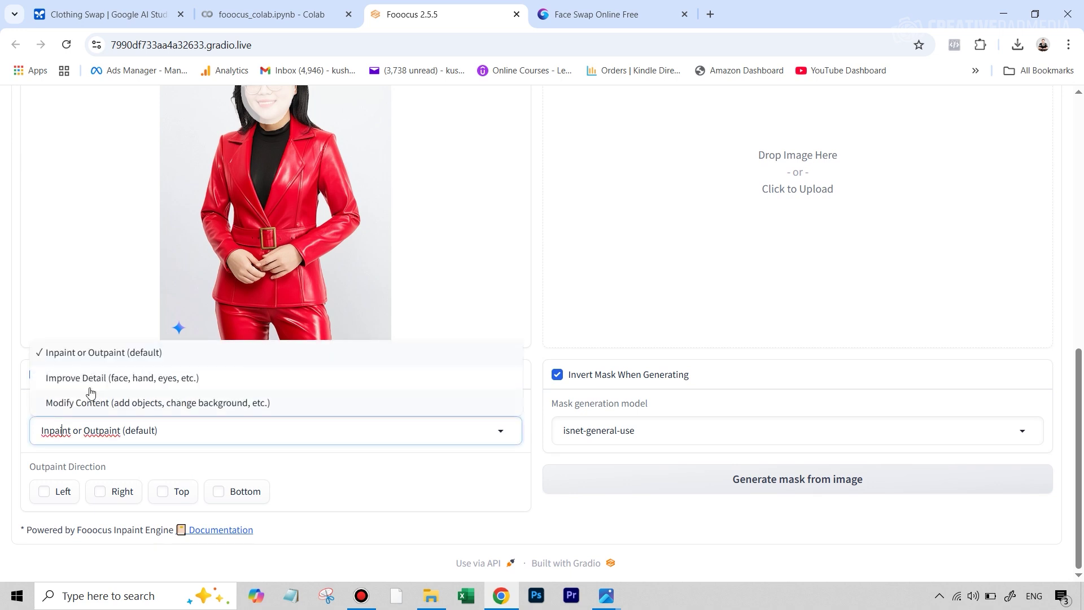
left_click(91, 383)
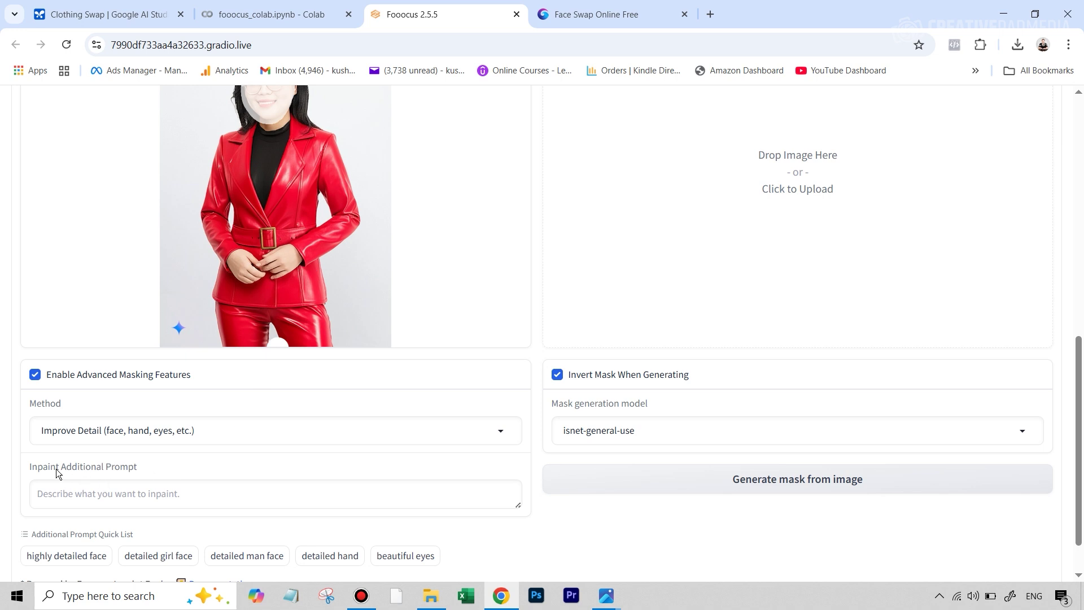
left_click(107, 490)
type("improve ")
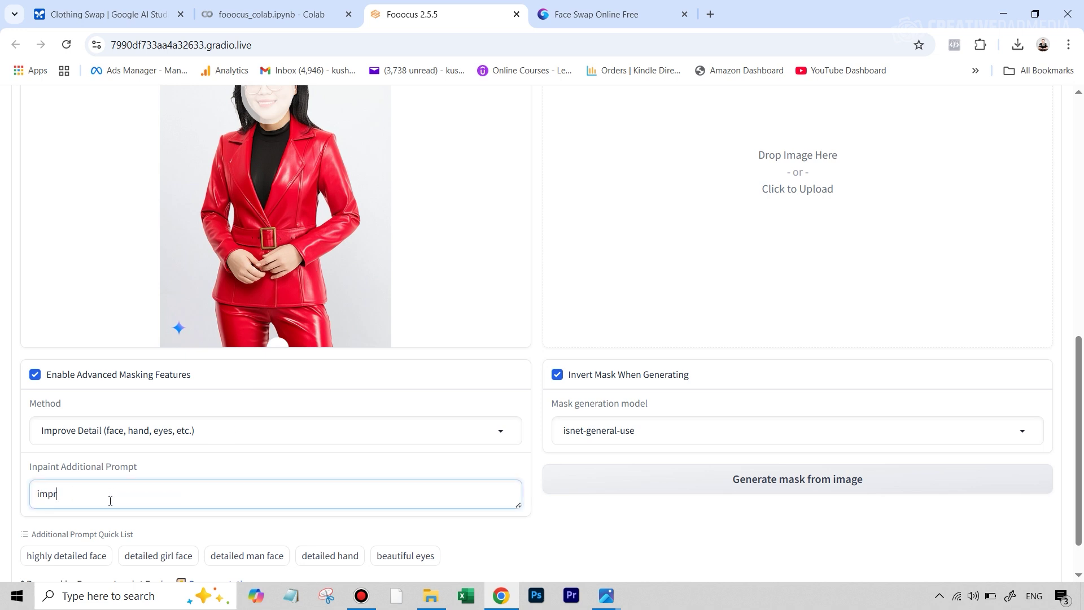
type("details")
In Advanced settings, set performance to Quality, image number to 1 and output format to jpeg
scroll(170, 338, "up", 6)
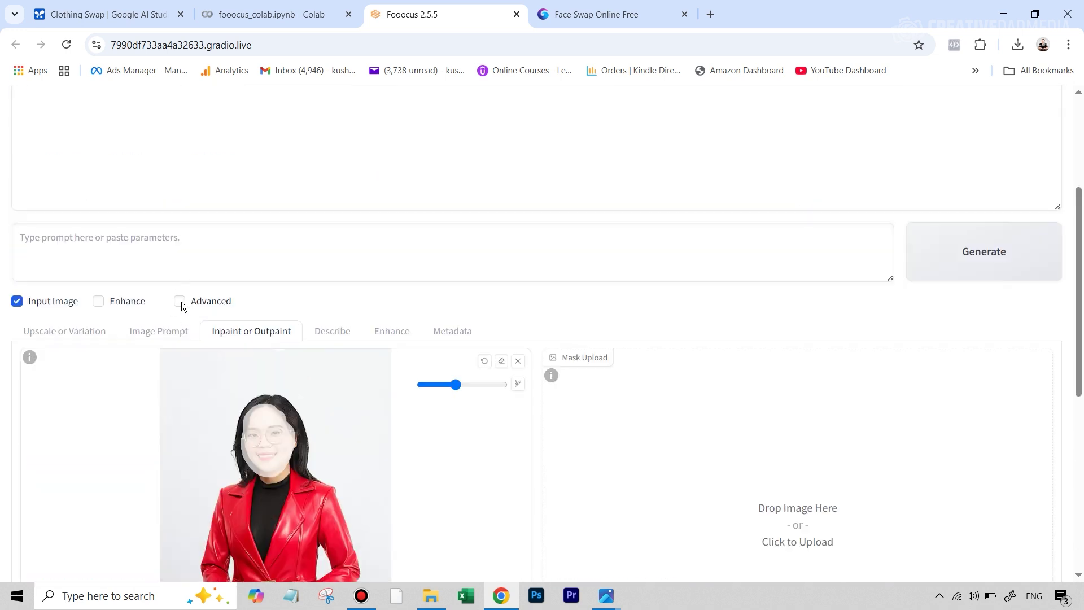
left_click(179, 301)
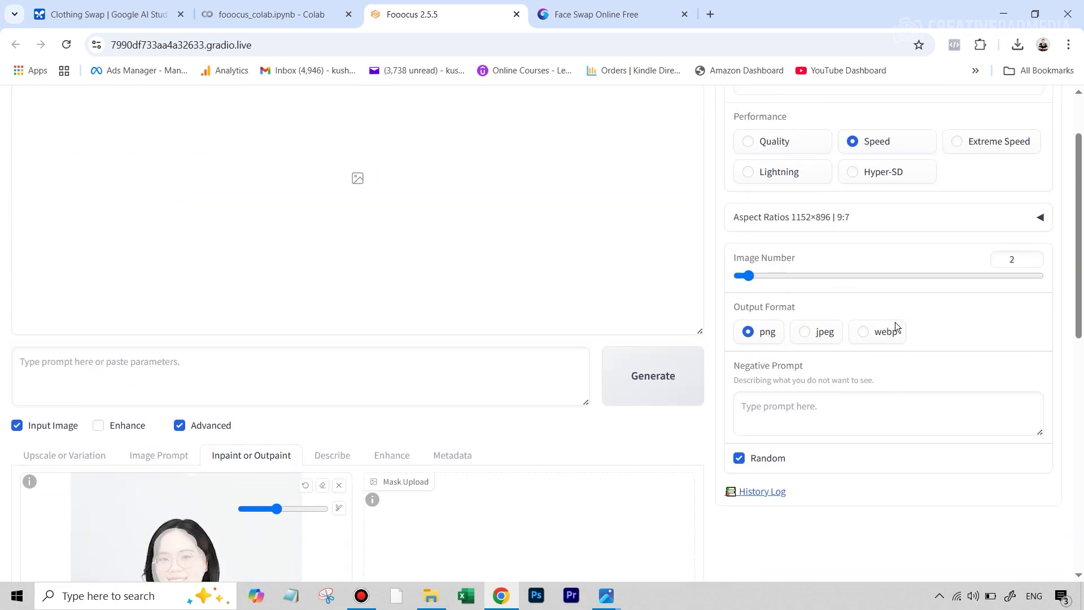
left_click(749, 158)
left_click_drag(748, 292, 738, 293)
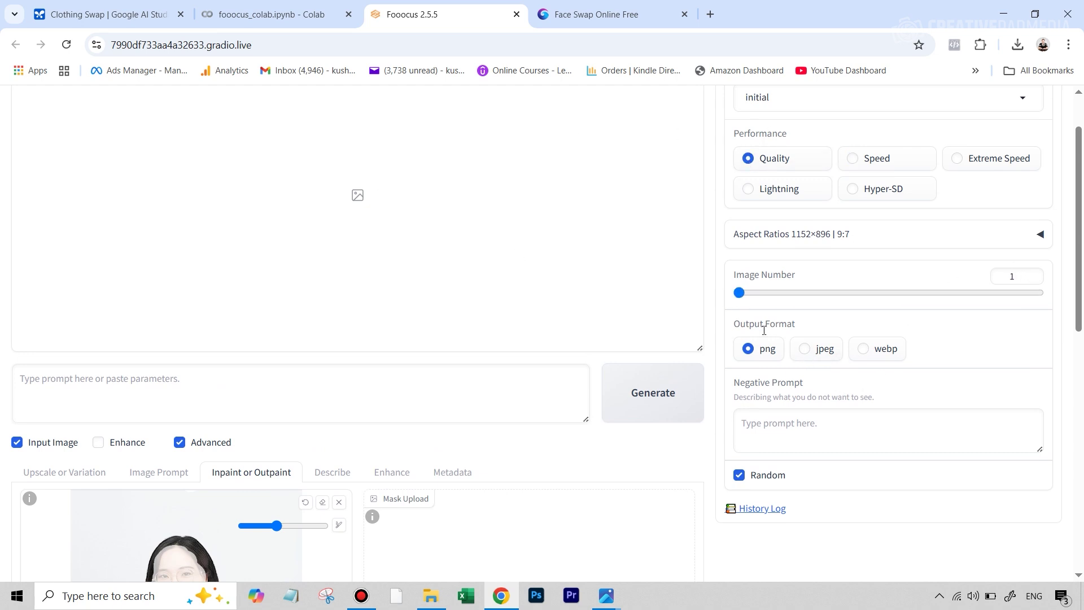
left_click(813, 353)
Generate the refined red-suit portrait, inspect it enlarged, then go to the face-swap page
left_click(660, 406)
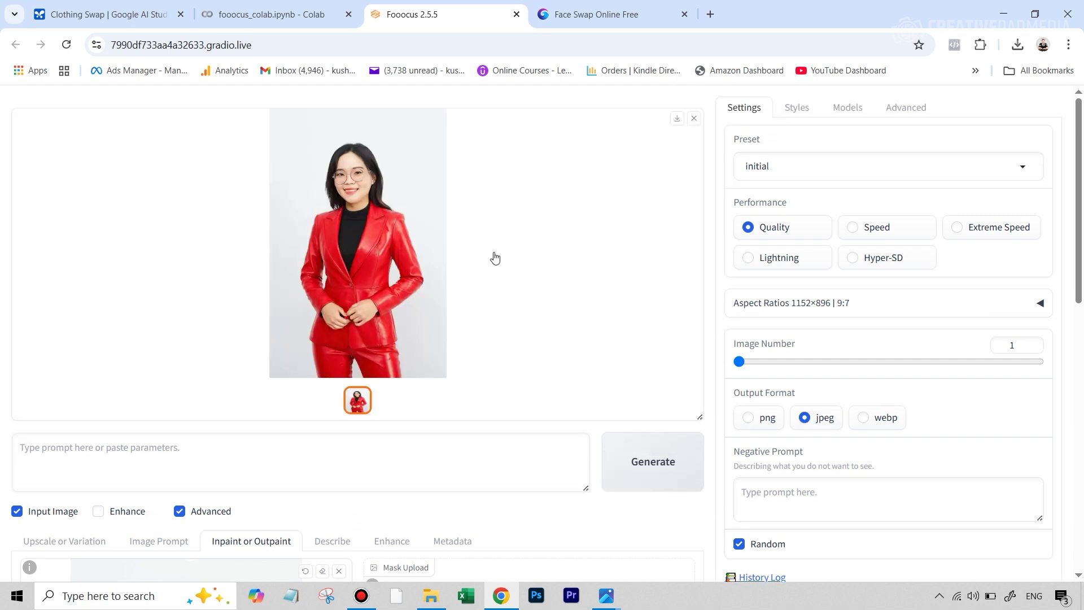
left_click(382, 239)
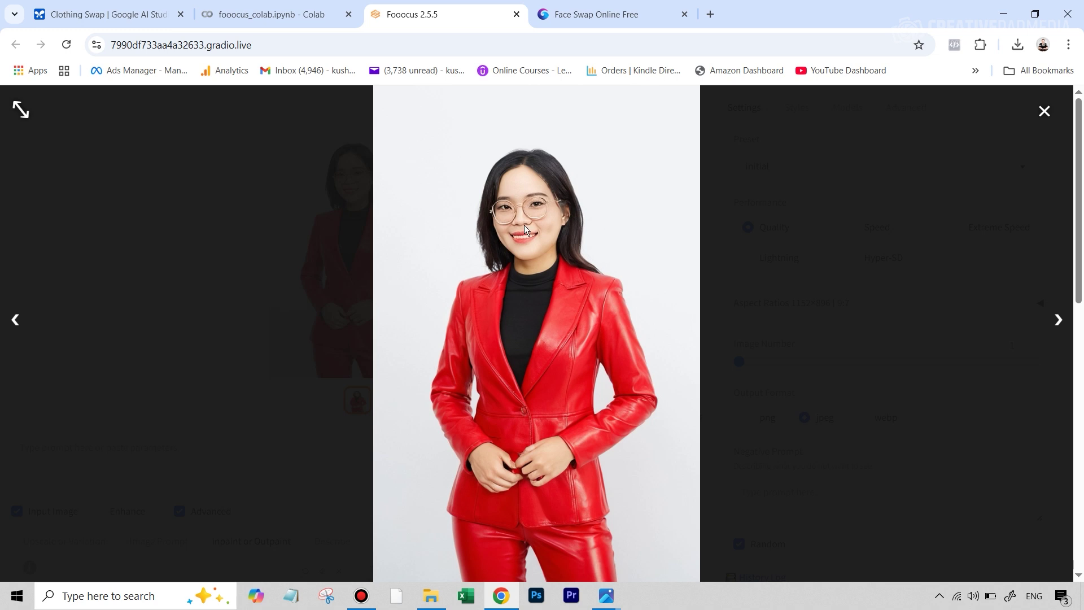
left_click(577, 15)
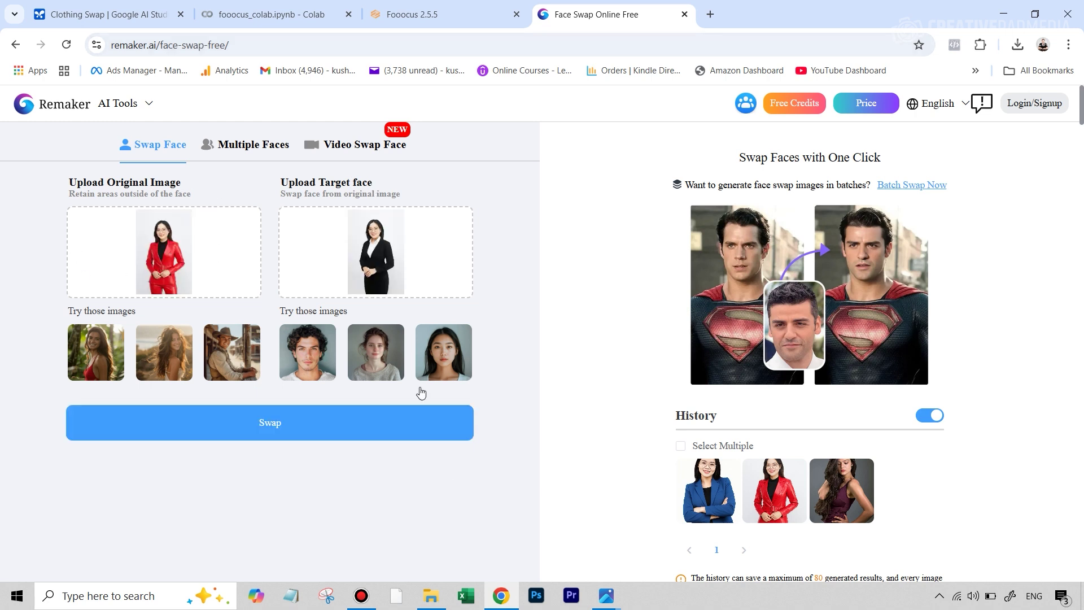
Run the Remaker face swap onto the red leather suit portrait and download the resulting jpg
left_click(247, 423)
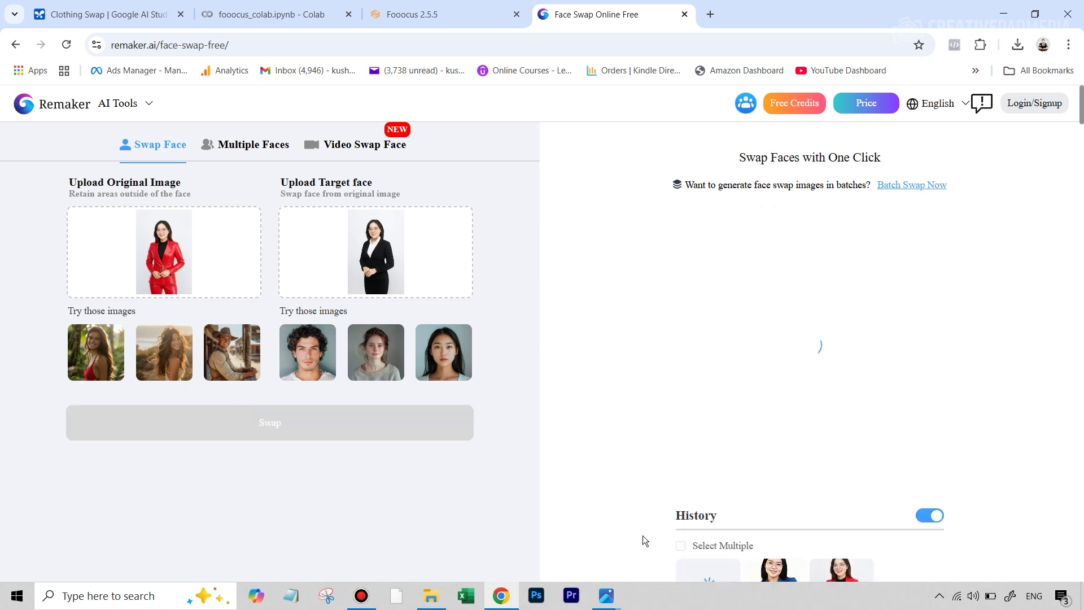
left_click(778, 498)
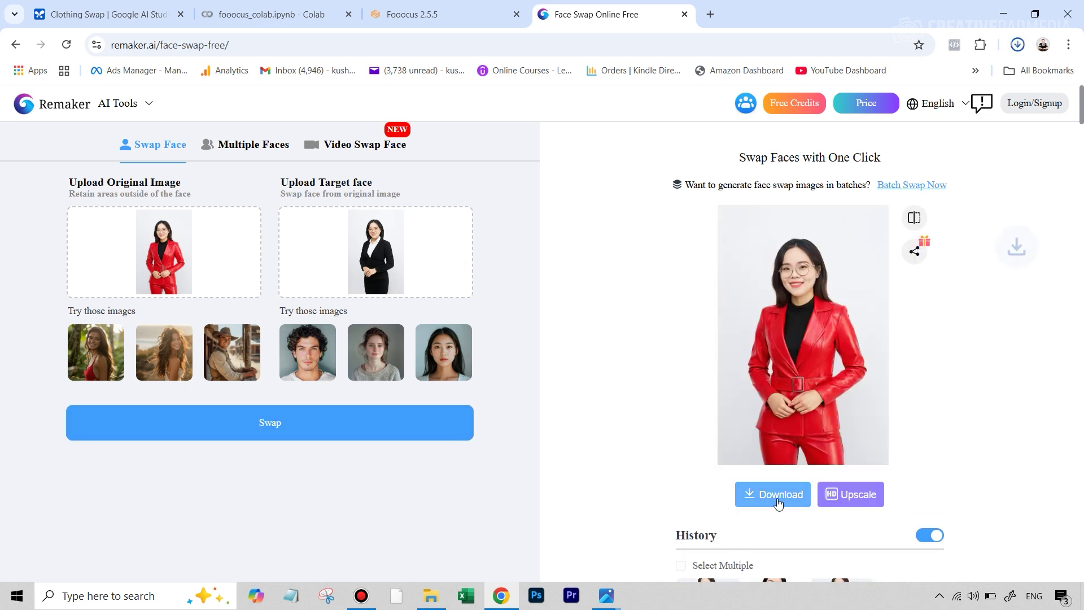